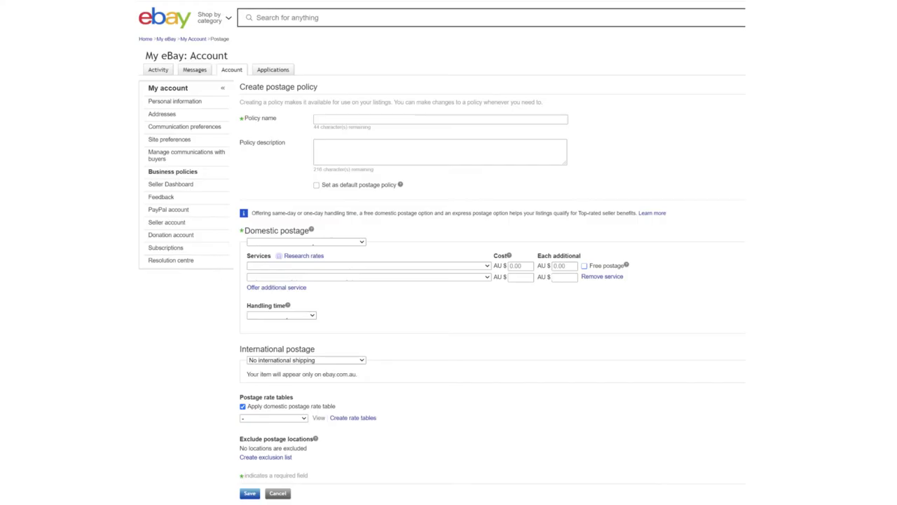
Name the postage policy 'eBay Plus 24 09 2020' with description 'eBay Plus compliant postage policy'.
{"action": "type", "text": "eBay Plus 24"}
{"action": "type", "text": " 09 2020"}
{"action": "type", "text": "eBay Plus compliant postage policy"}
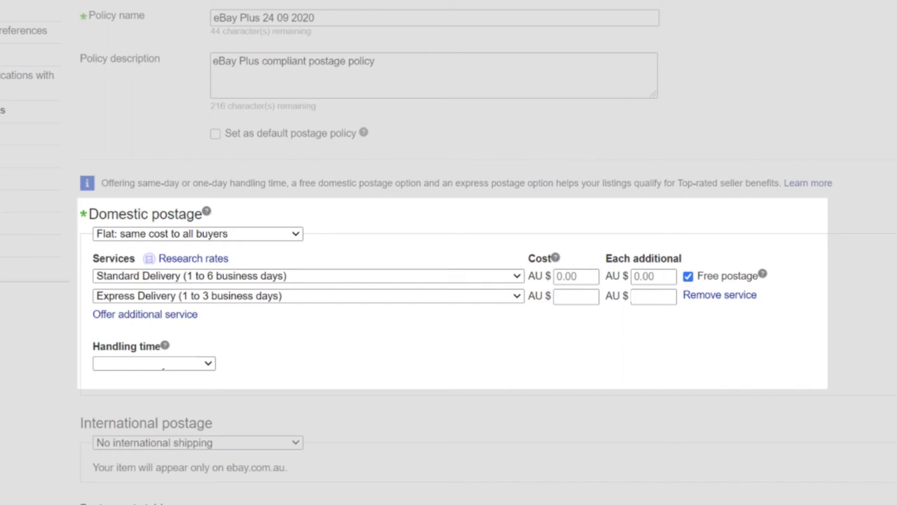
Enter AU$15 as the Express Delivery cost and the each-additional-item cost.
{"action": "type", "text": "15"}
{"action": "key", "text": "Tab"}
{"action": "type", "text": "15"}
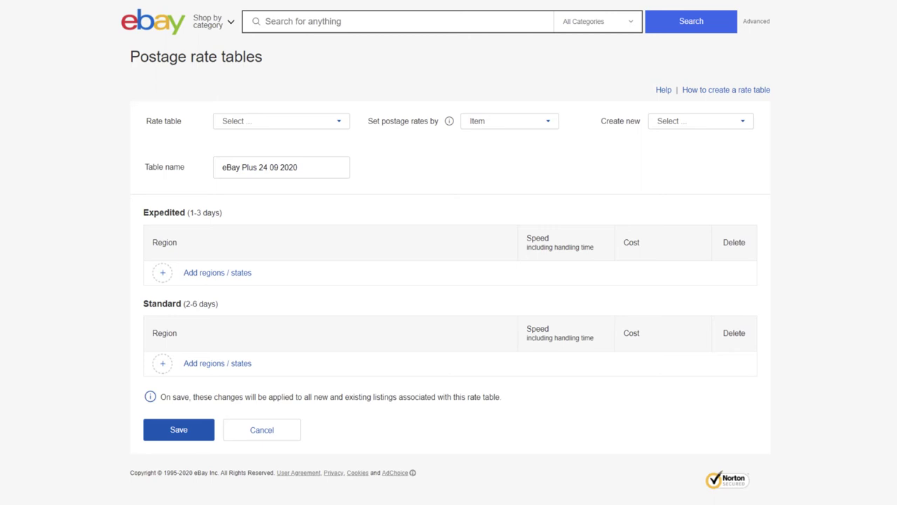
Add NSW regions to the Standard and Expedited sections of the rate table.
{"action": "left_click", "coordinate": [230, 363]}
{"action": "left_click", "coordinate": [211, 274]}
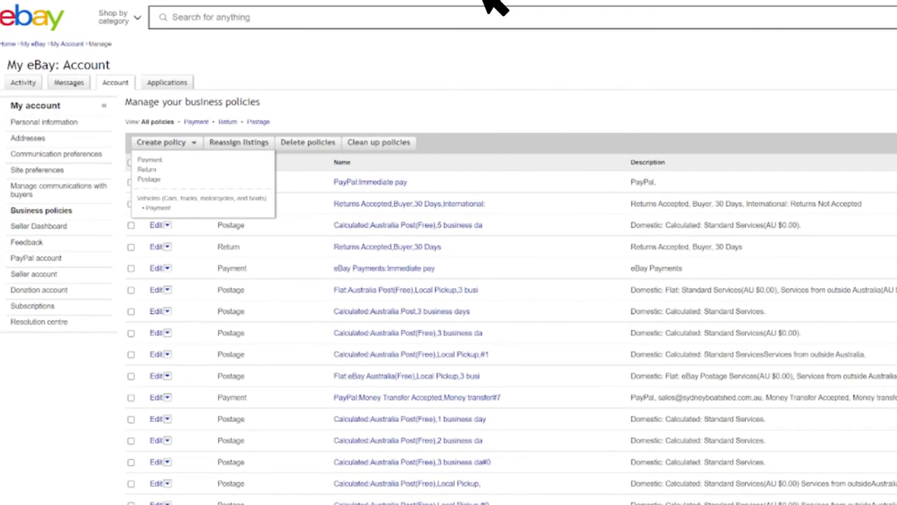
Start a new return policy named 'eBay Plus Return Policy'.
{"action": "left_click", "coordinate": [149, 169]}
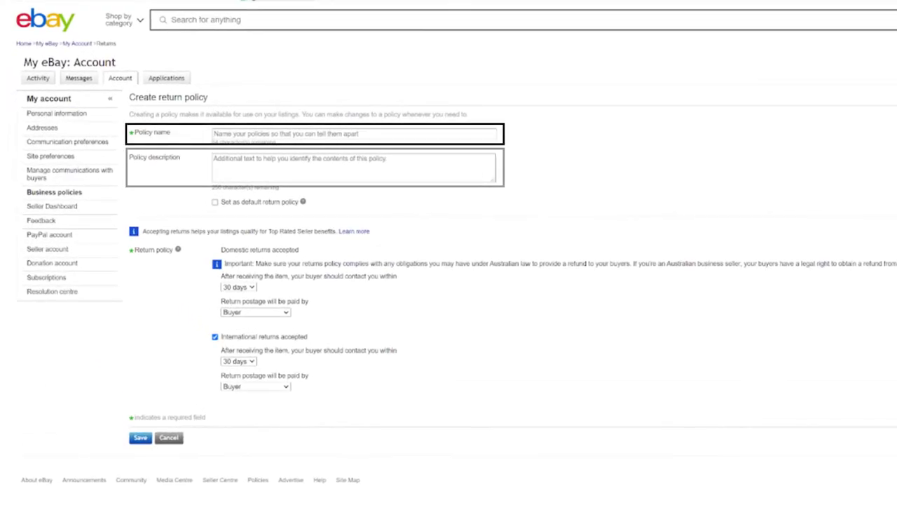
{"action": "type", "text": "eBay Plus Return Policy"}
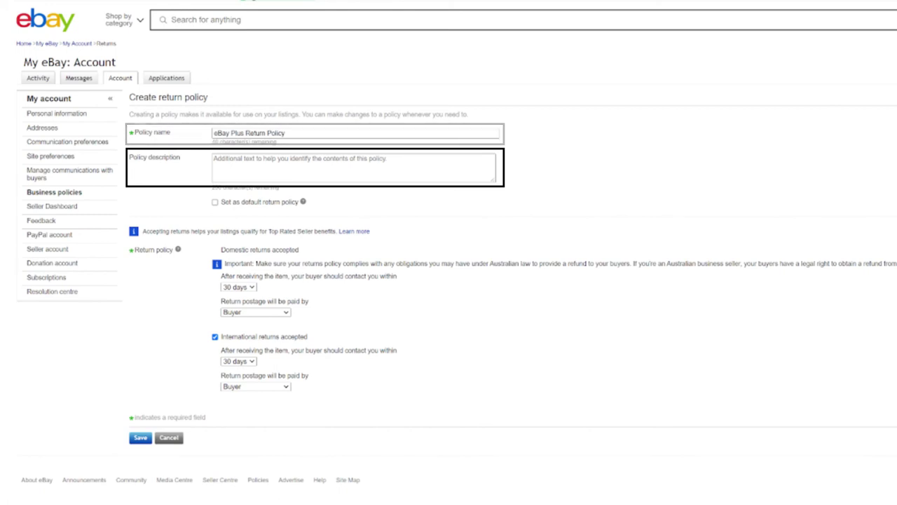